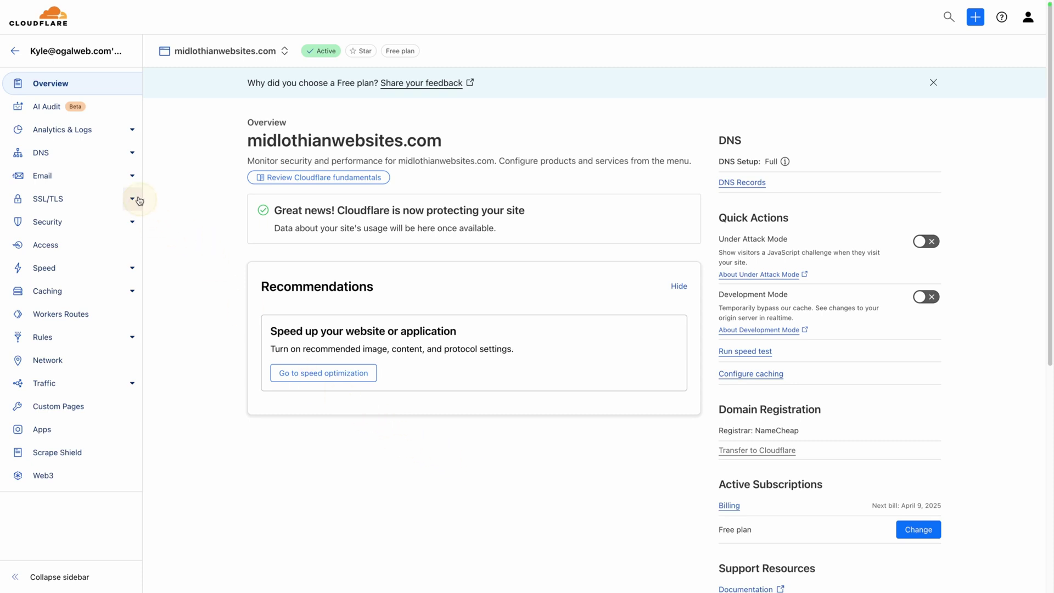
- Go to Email Routing for the site and begin its setup
click(110, 186)
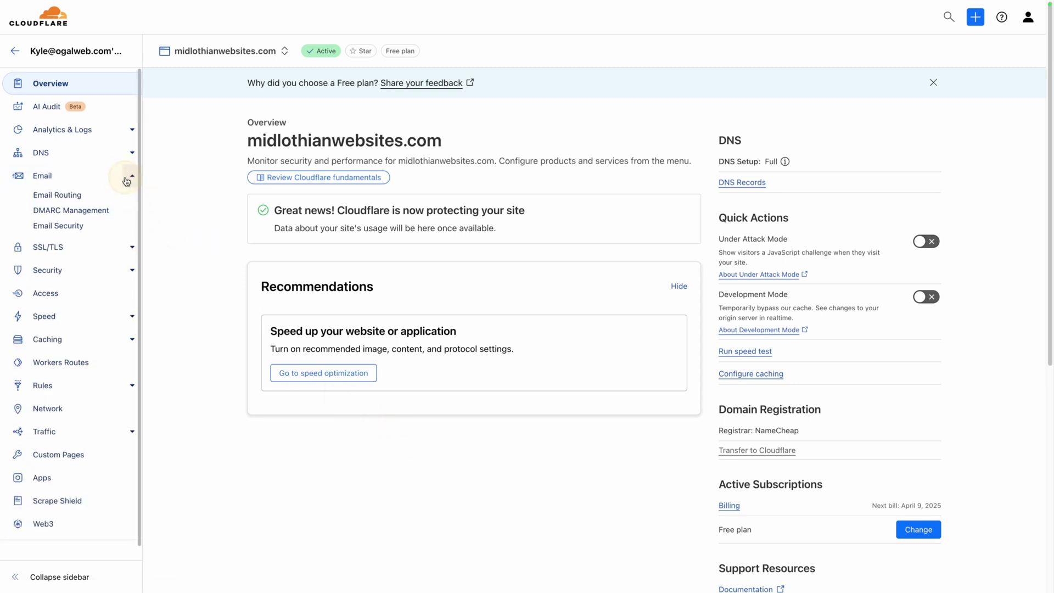
click(57, 196)
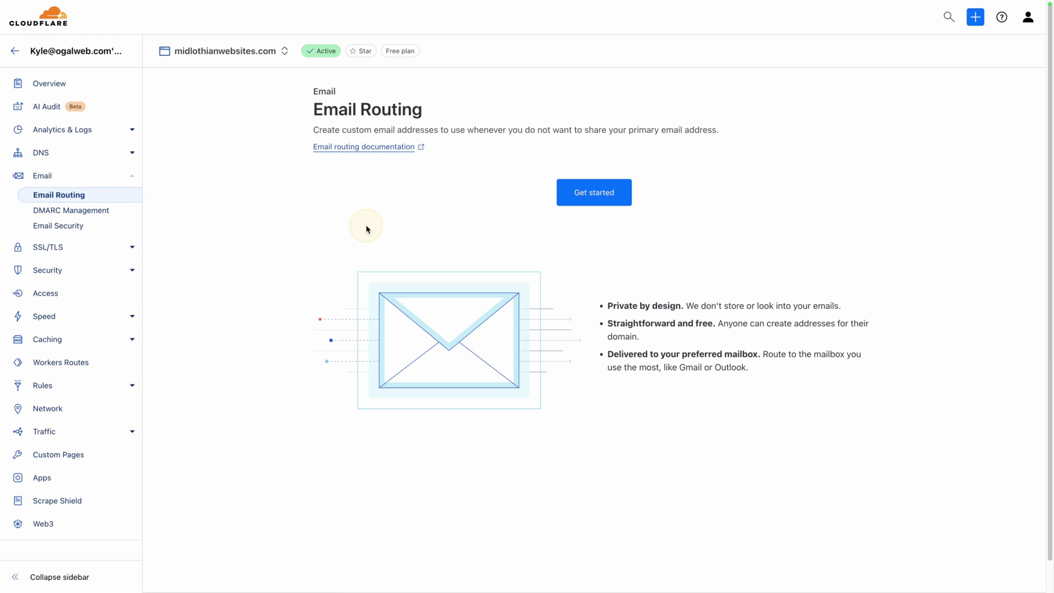
click(581, 196)
- Enter custom address 'hi' and choose the Gmail destination address to forward to
click(393, 262)
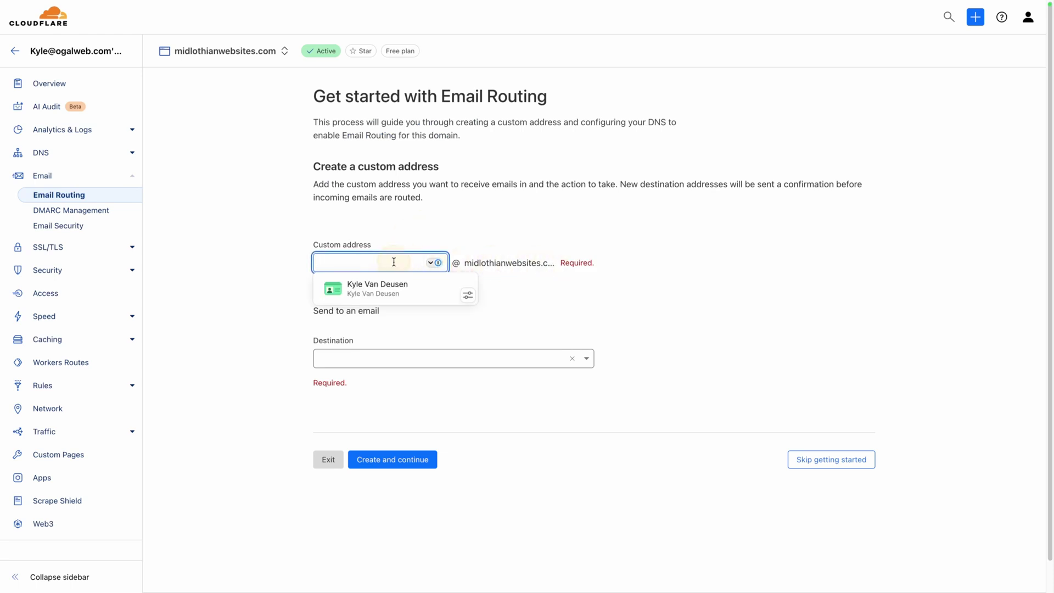
text(hi)
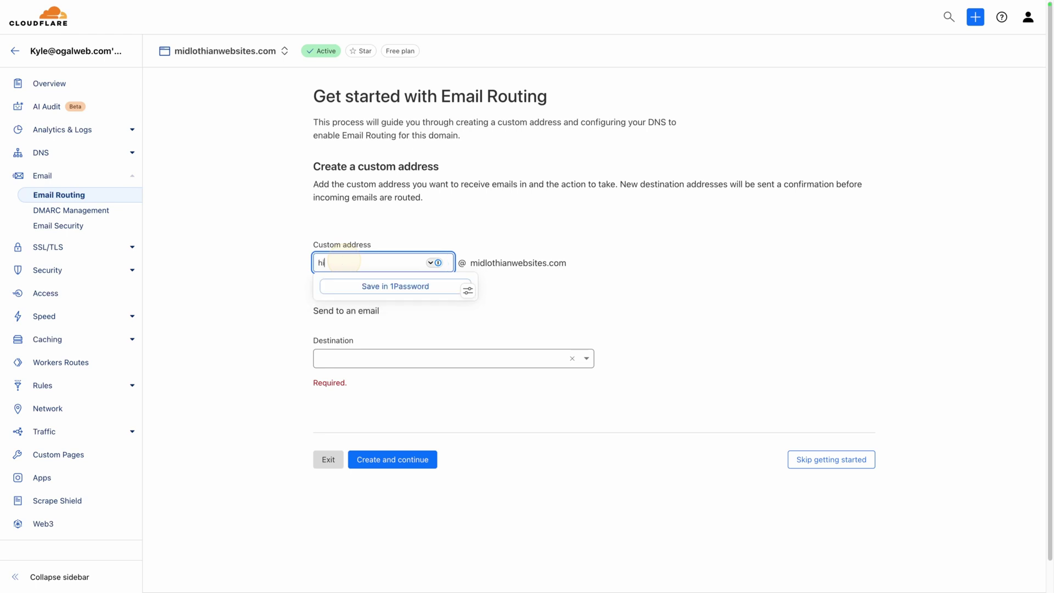
click(483, 228)
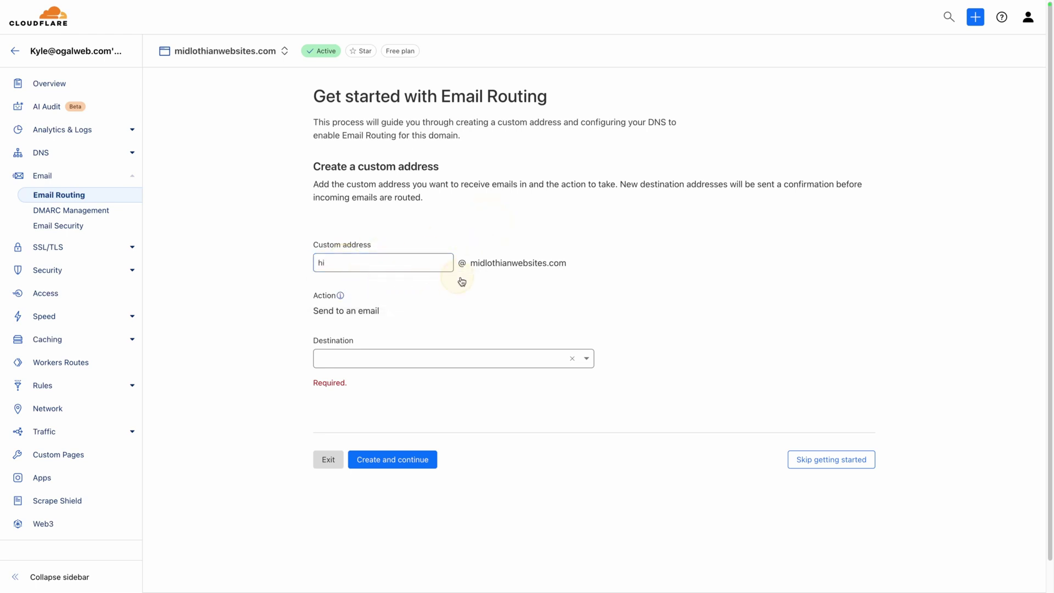
click(392, 360)
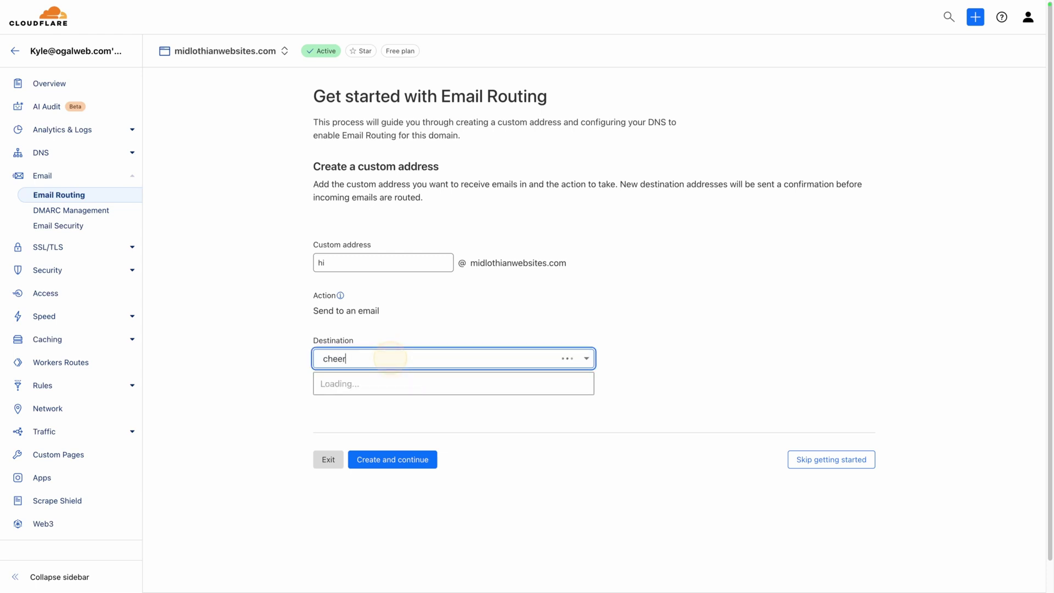
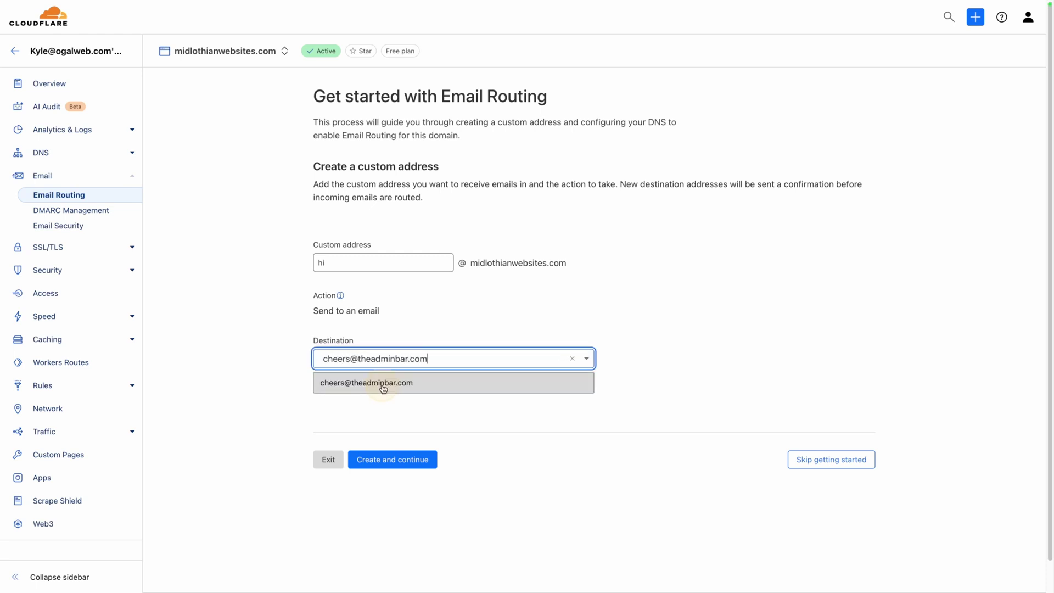
click(383, 388)
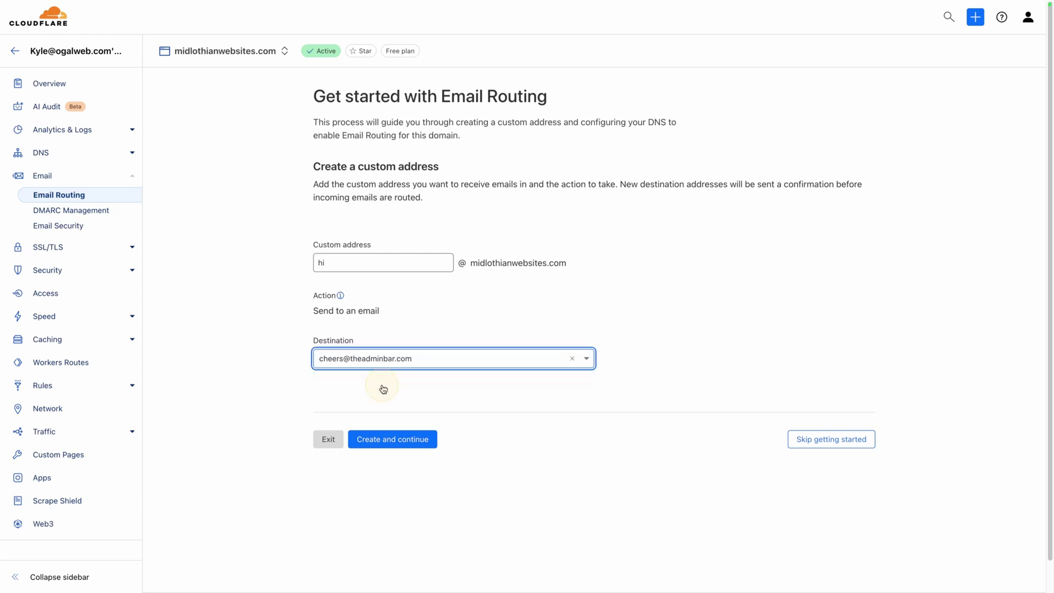
- Create the hi address, then verify the destination using the Gmail link and the human check
click(406, 438)
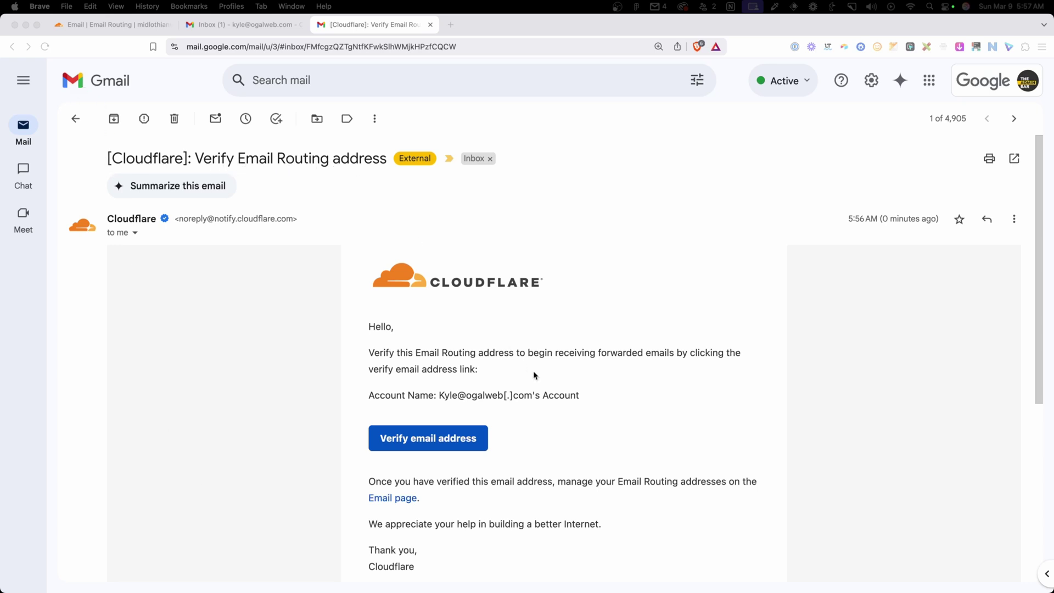
scroll(533, 370, down, 2)
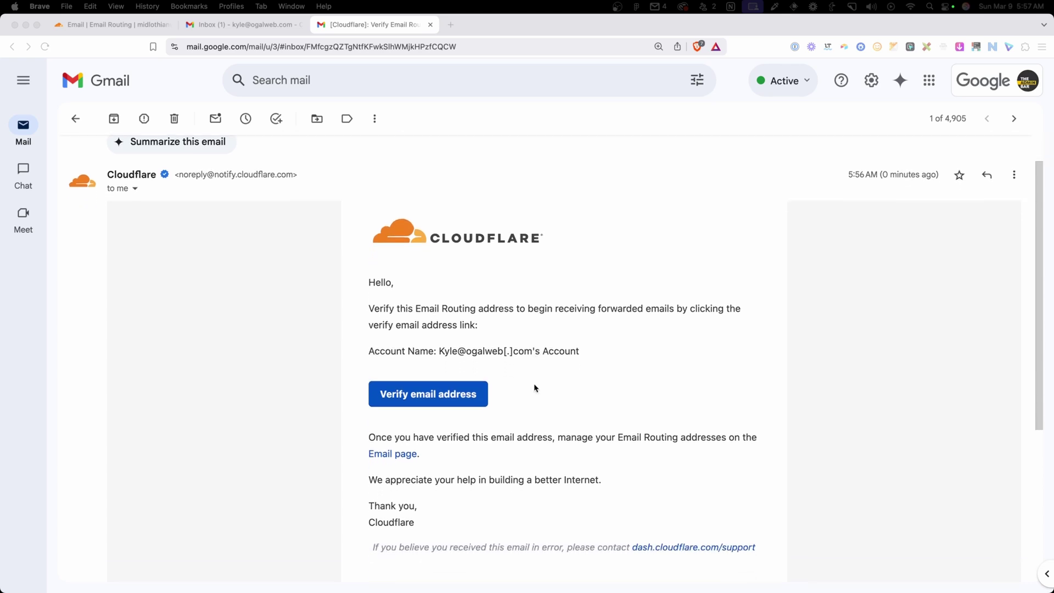
click(446, 394)
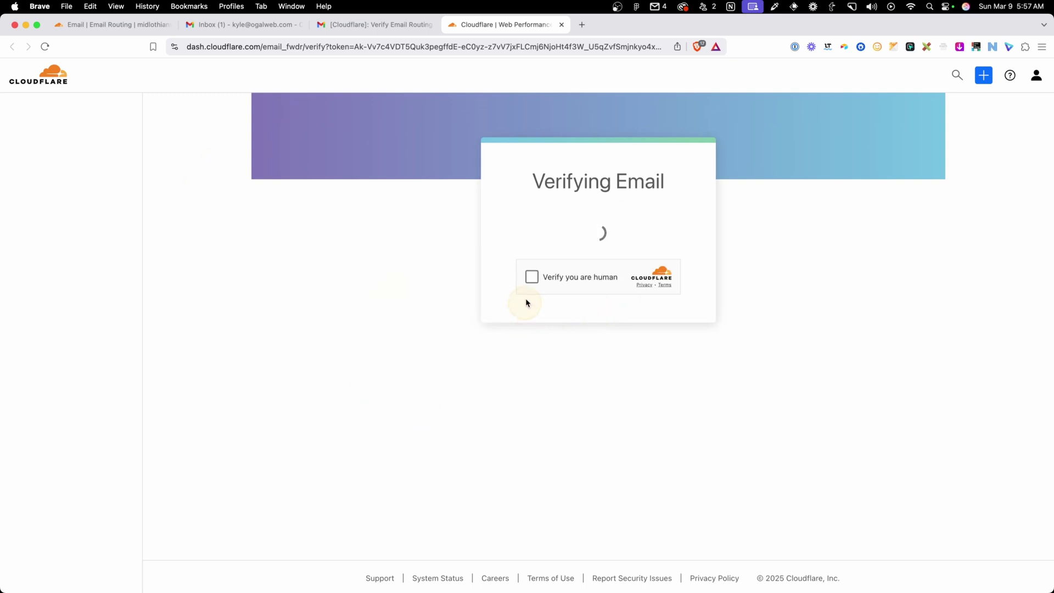
click(533, 278)
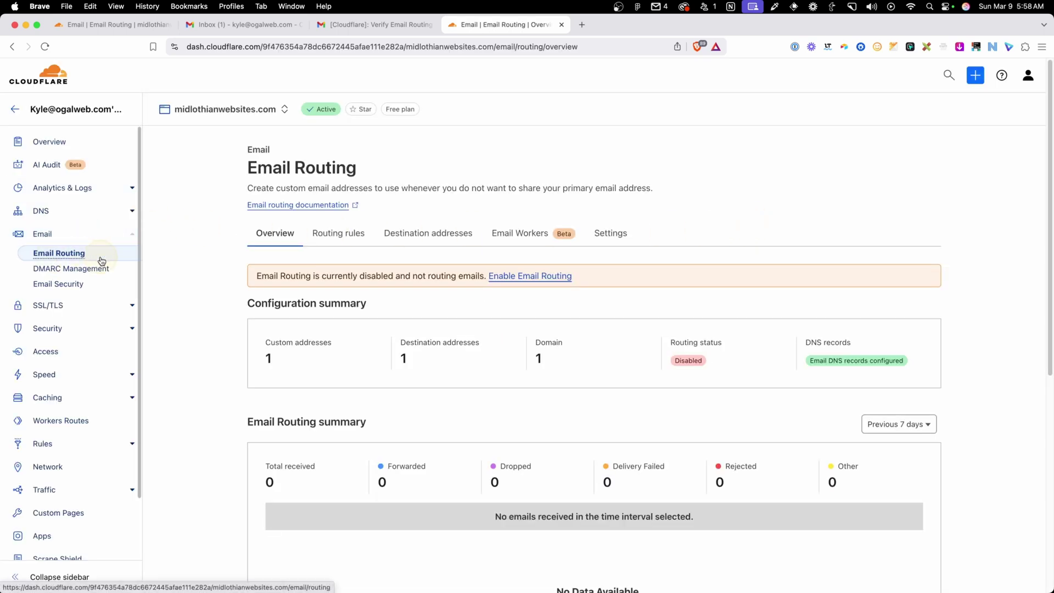
- From the orange 'routing disabled' banner, go to the Enable Email Routing page
drag(257, 277, 476, 280)
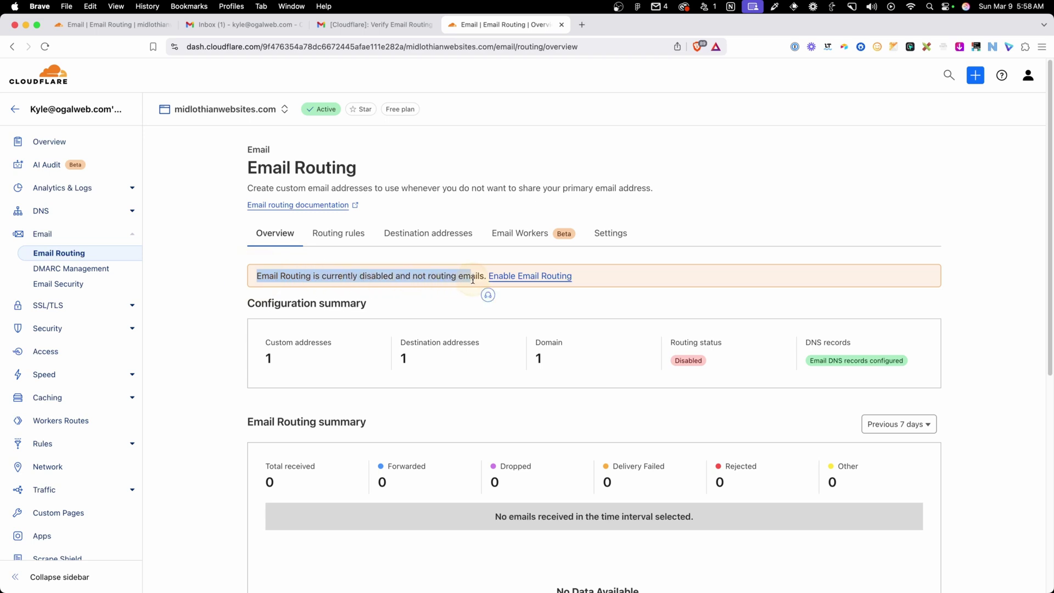
click(481, 281)
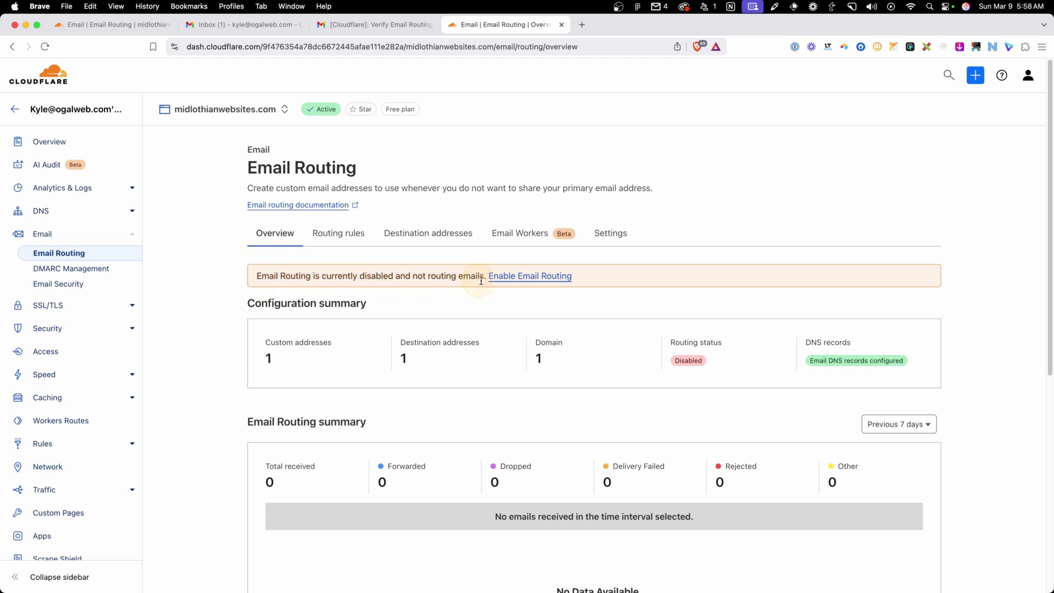
click(516, 281)
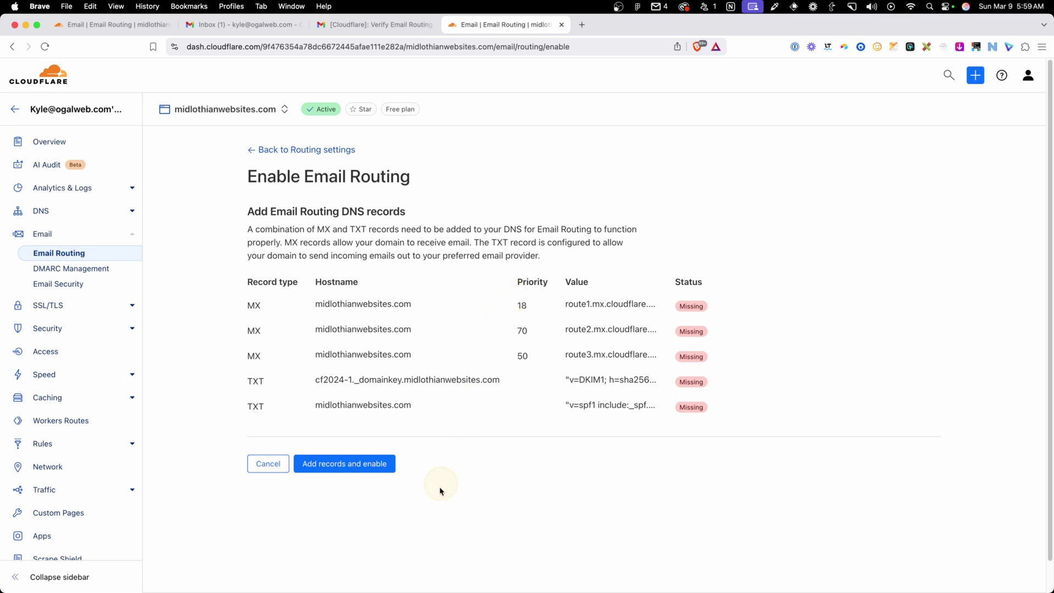
- Add the MX and TXT records to enable routing, then review them under DNS Records
click(333, 468)
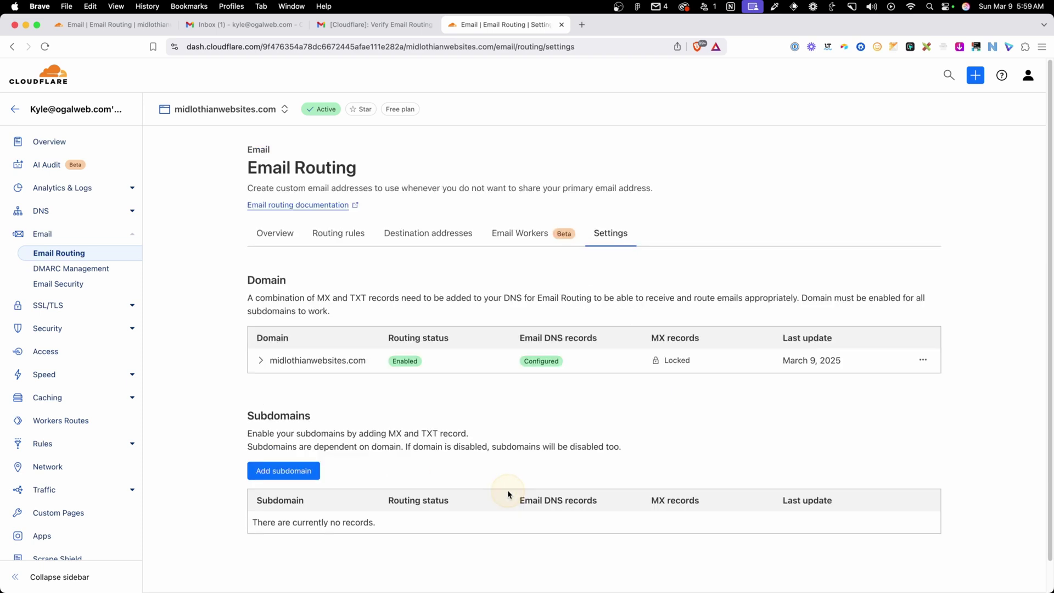
click(115, 210)
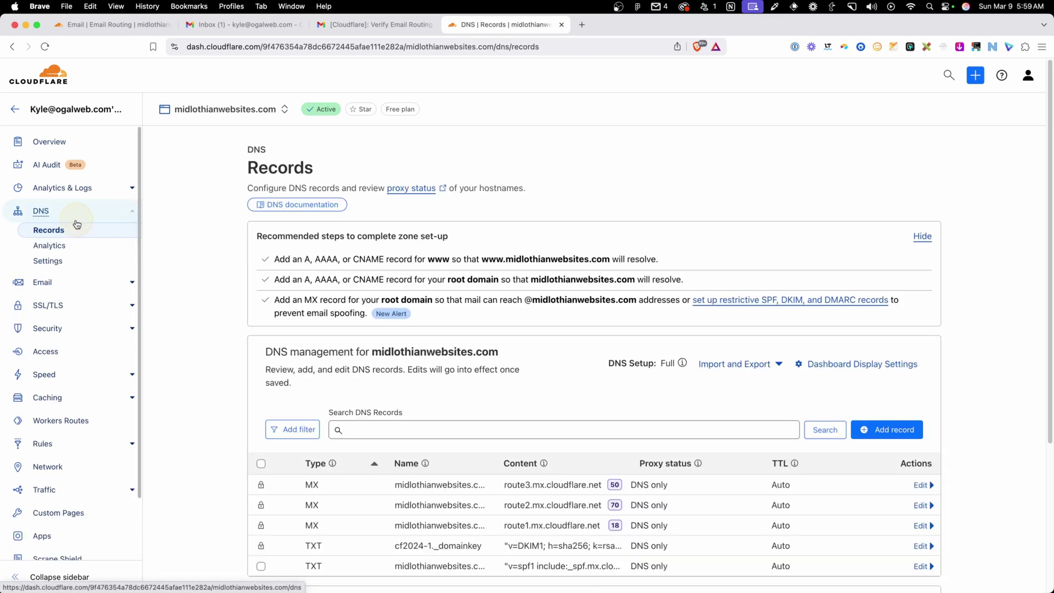
scroll(373, 332, down, 5)
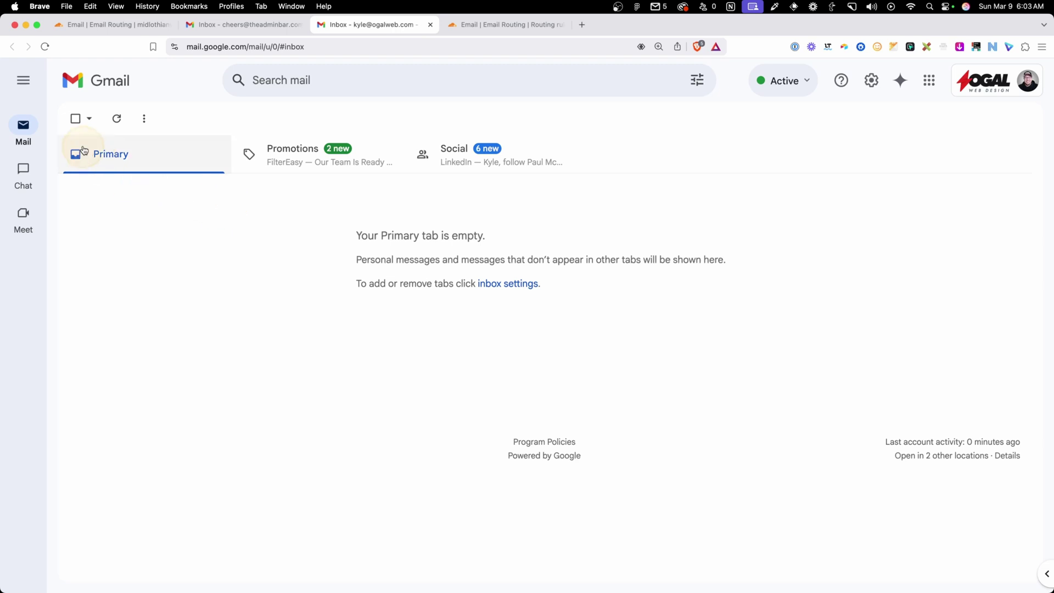
mouse_move(23, 126)
click(110, 128)
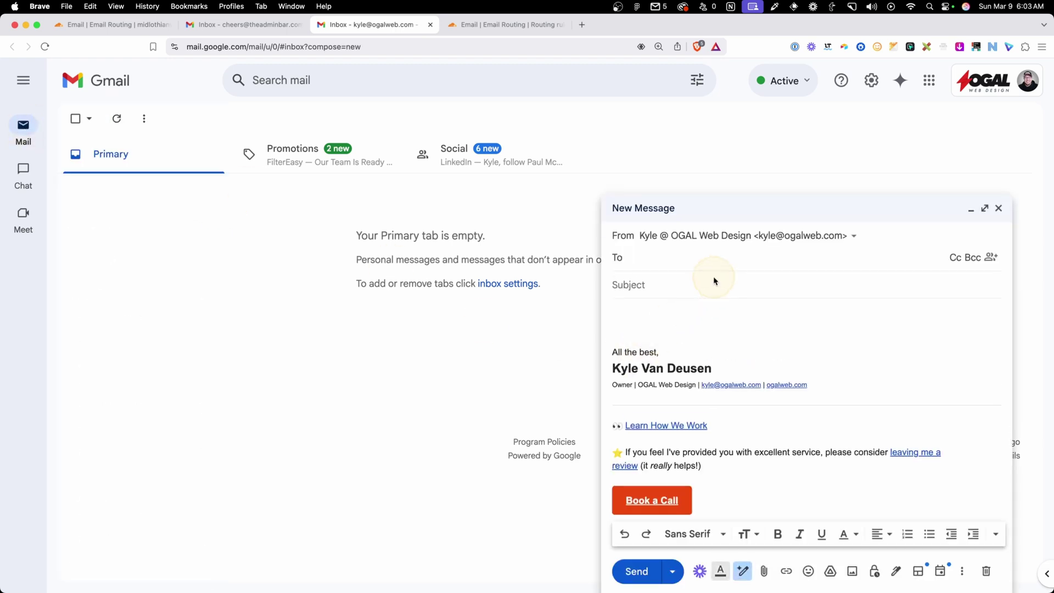
key(super+v)
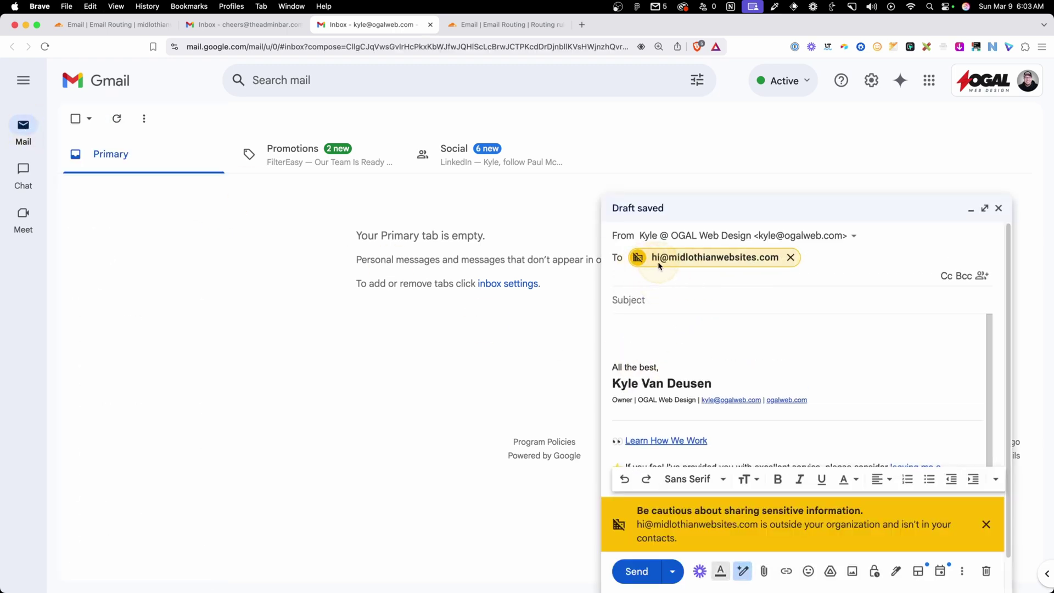
click(625, 299)
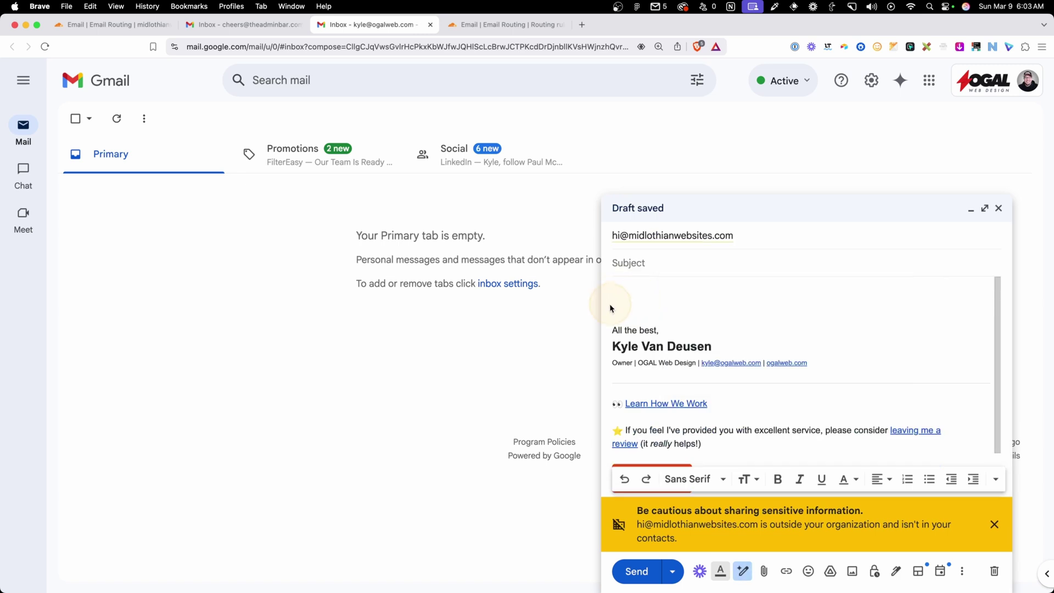
text(Test 1)
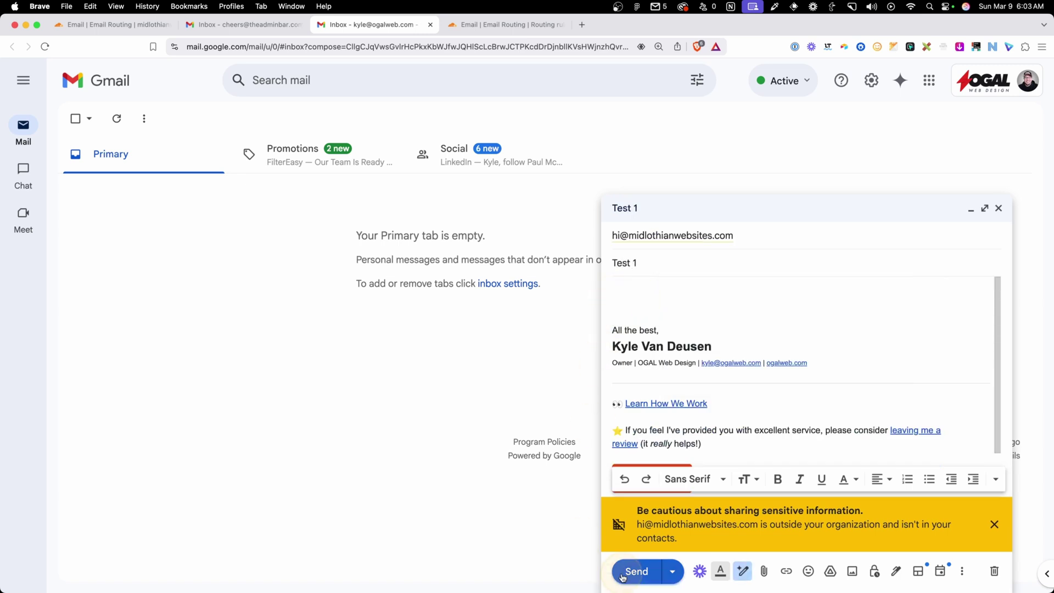
click(637, 571)
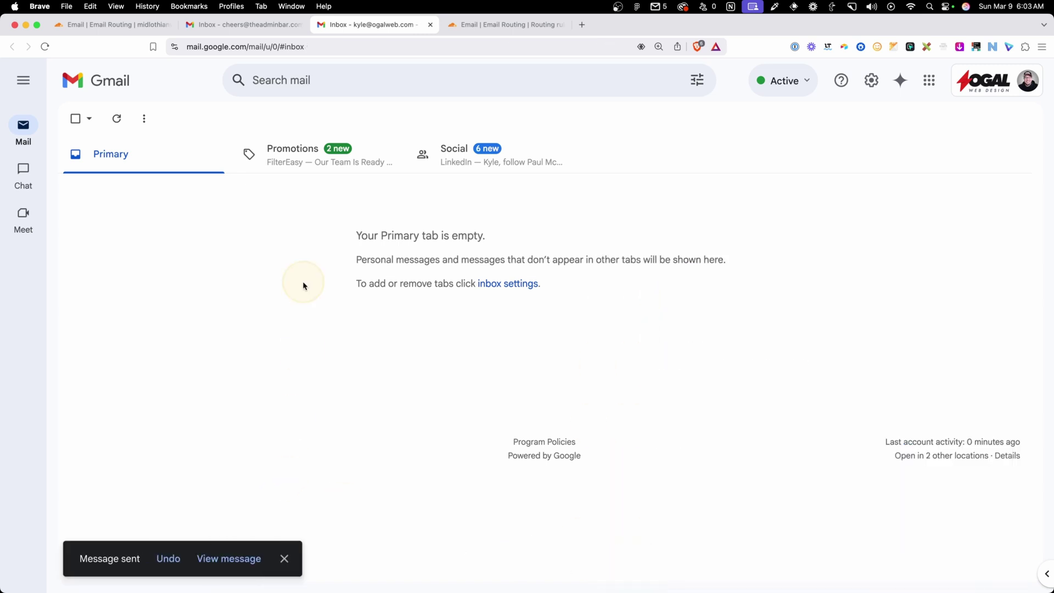
- Confirm 'Test 1' arrived in the destination Gmail inbox and check its delivery details
click(239, 25)
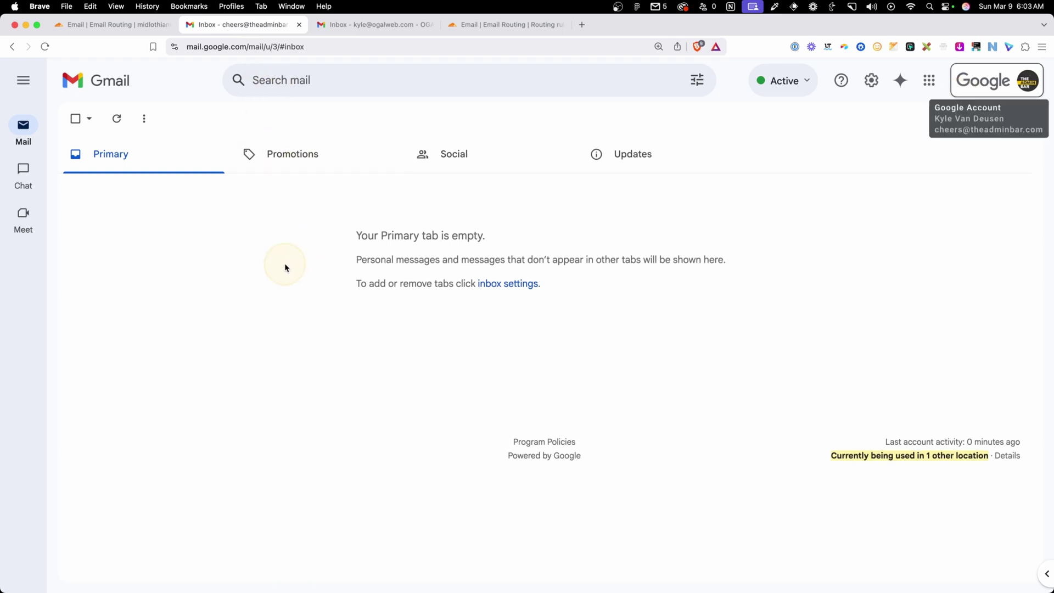
click(116, 119)
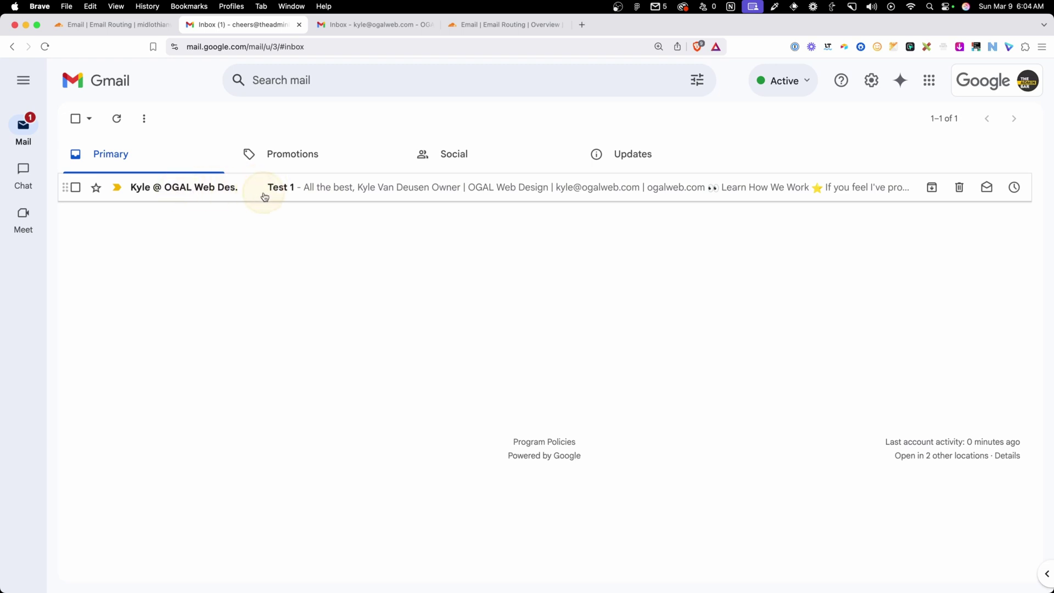
click(286, 189)
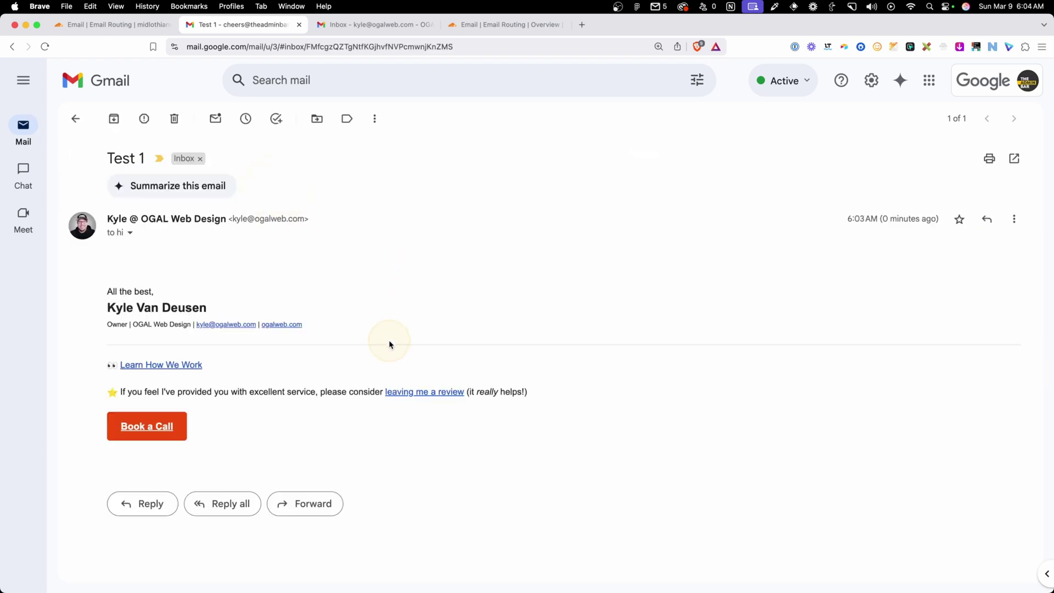
click(130, 233)
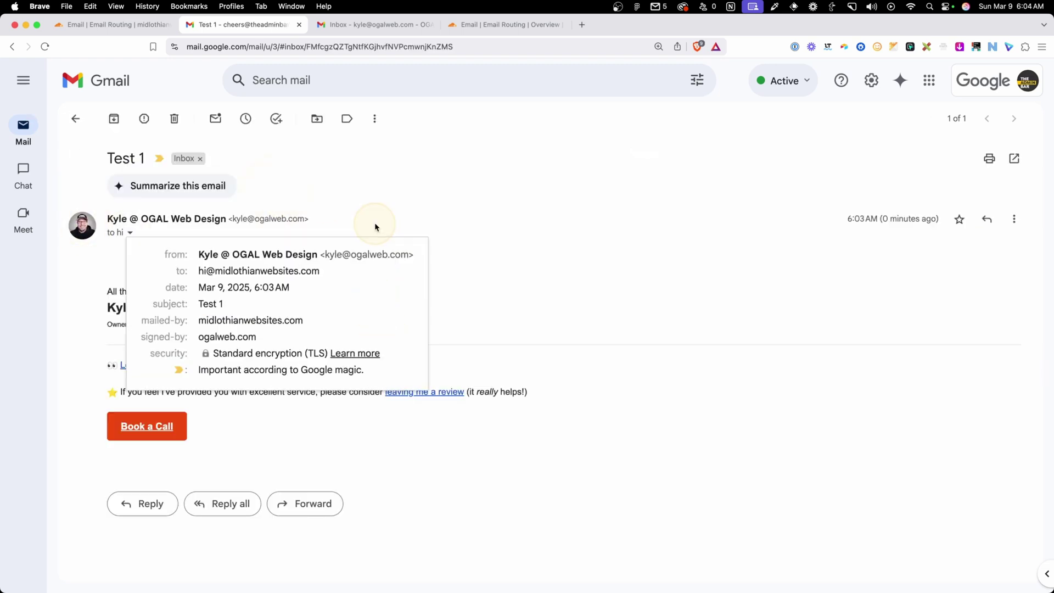
click(375, 226)
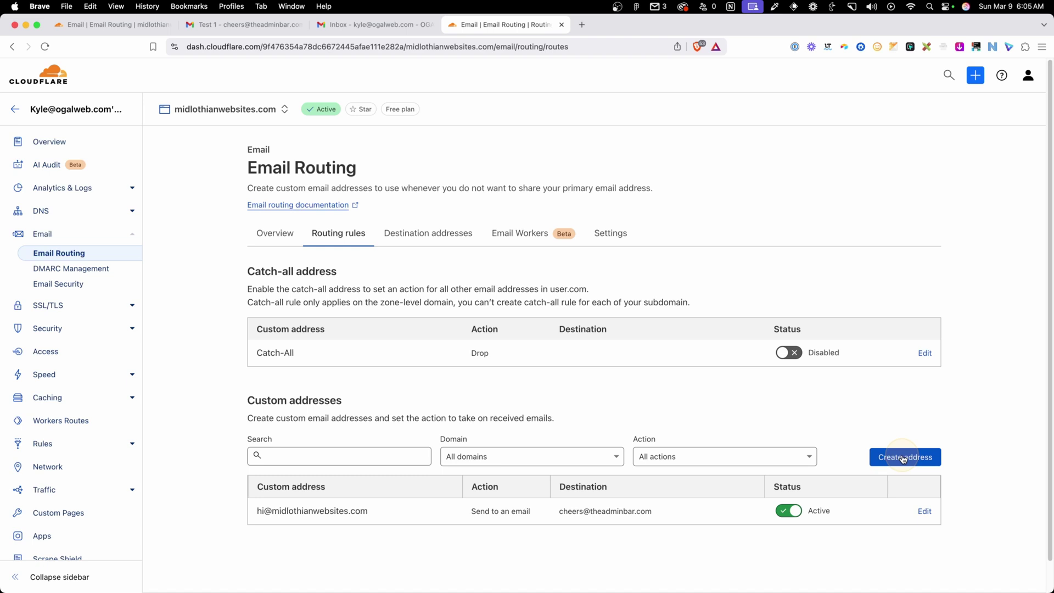
- Show the Destination addresses list with the verified Gmail destination
click(903, 458)
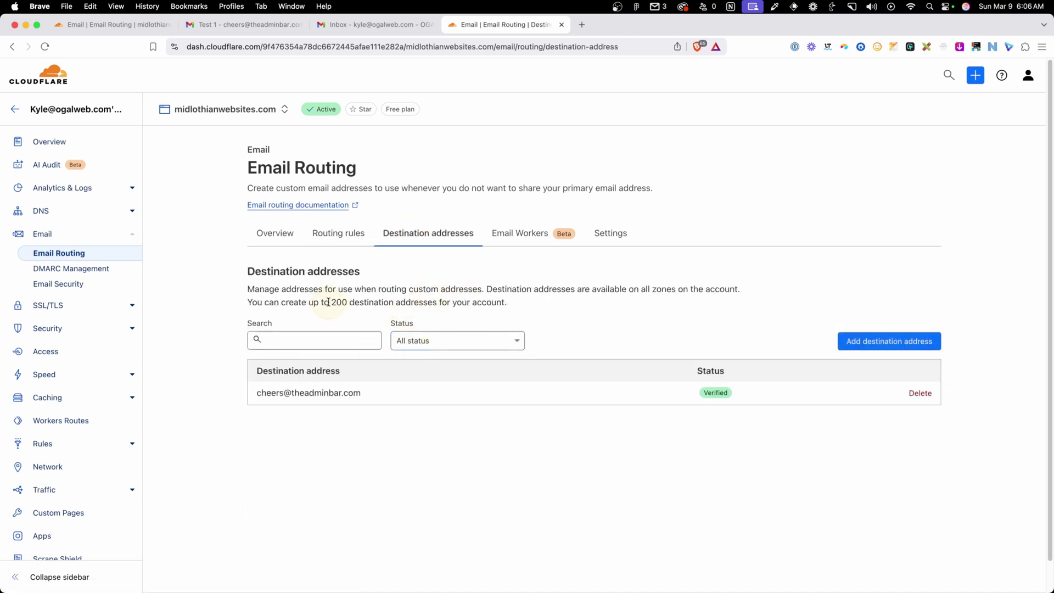
- Note the 200 destination-address limit, then go to the Email Workers section
drag(331, 302, 348, 302)
click(363, 305)
click(505, 242)
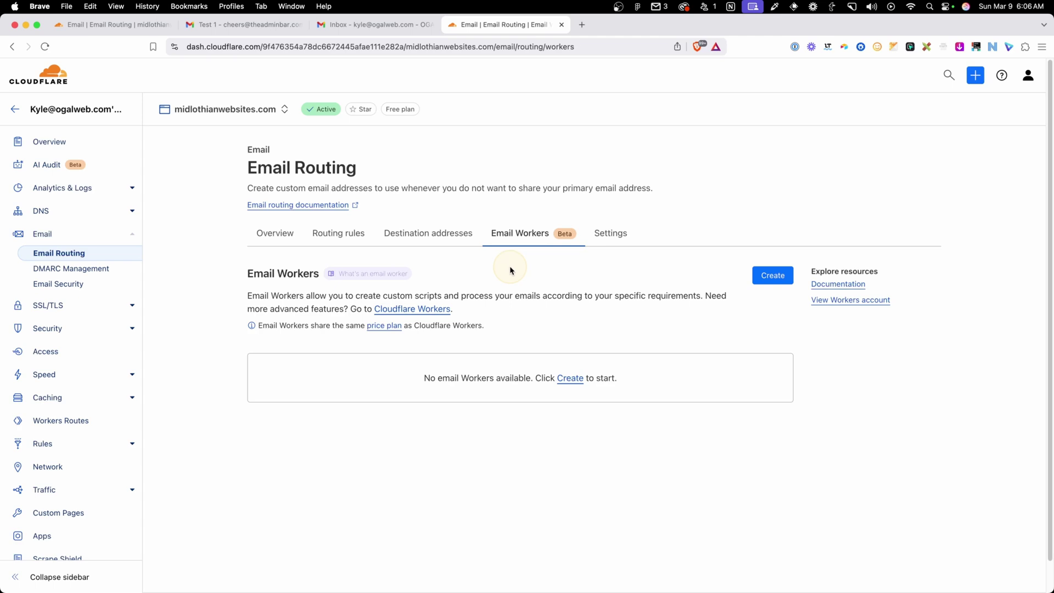
- Preview the Blocklist, Slack and Create-my-own worker templates, then open Email Routing Settings
click(773, 275)
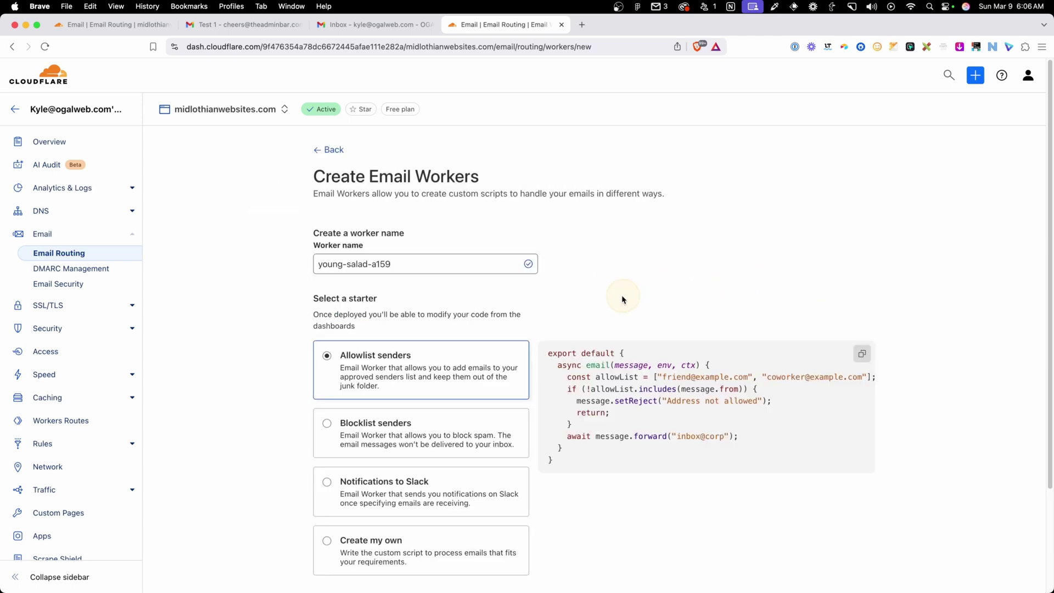
scroll(549, 305, down, 3)
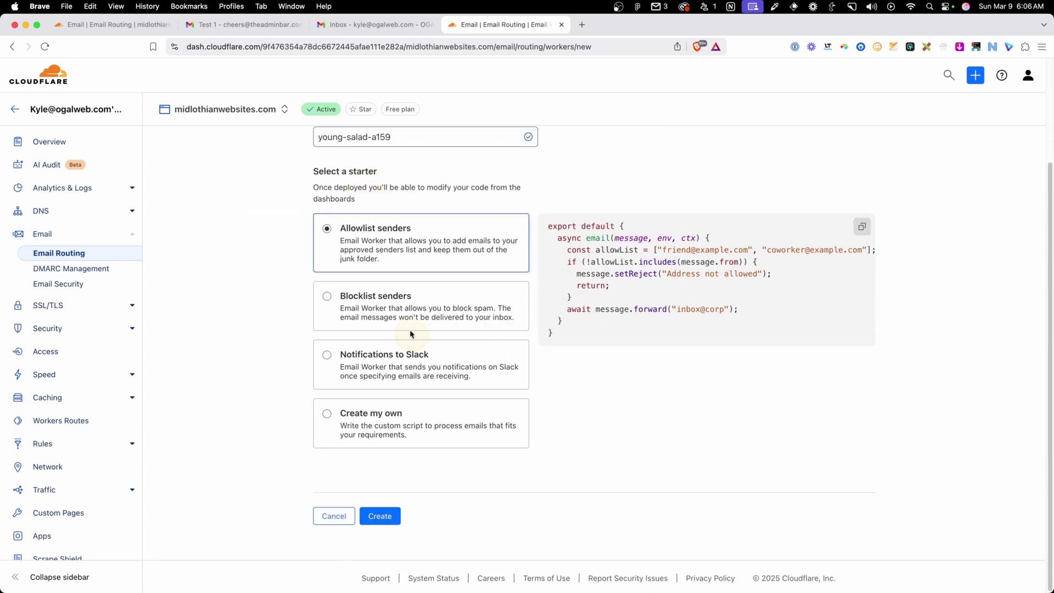
scroll(500, 332, up, 1)
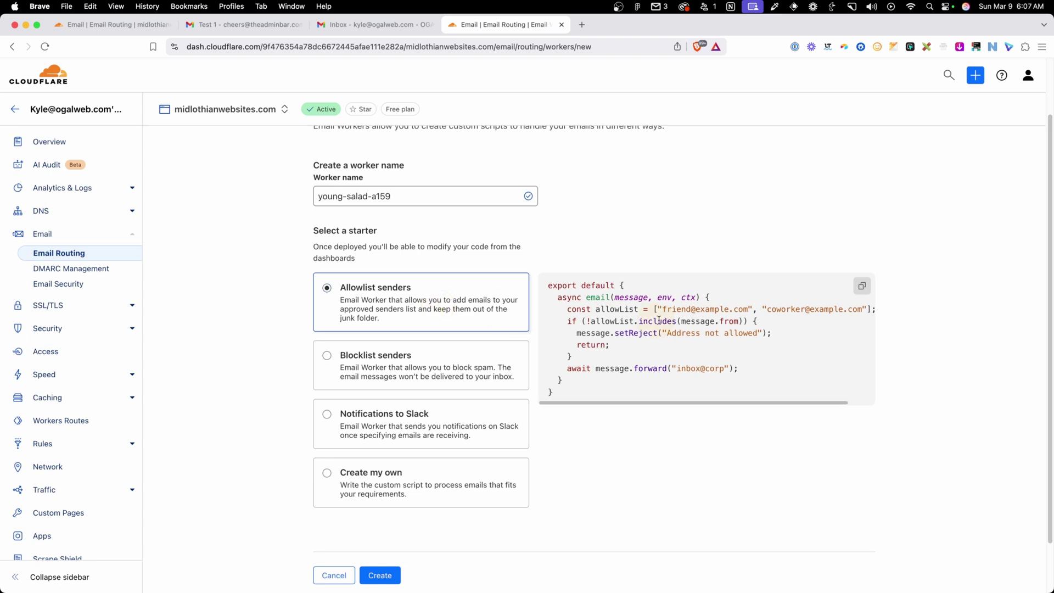
click(394, 373)
click(407, 417)
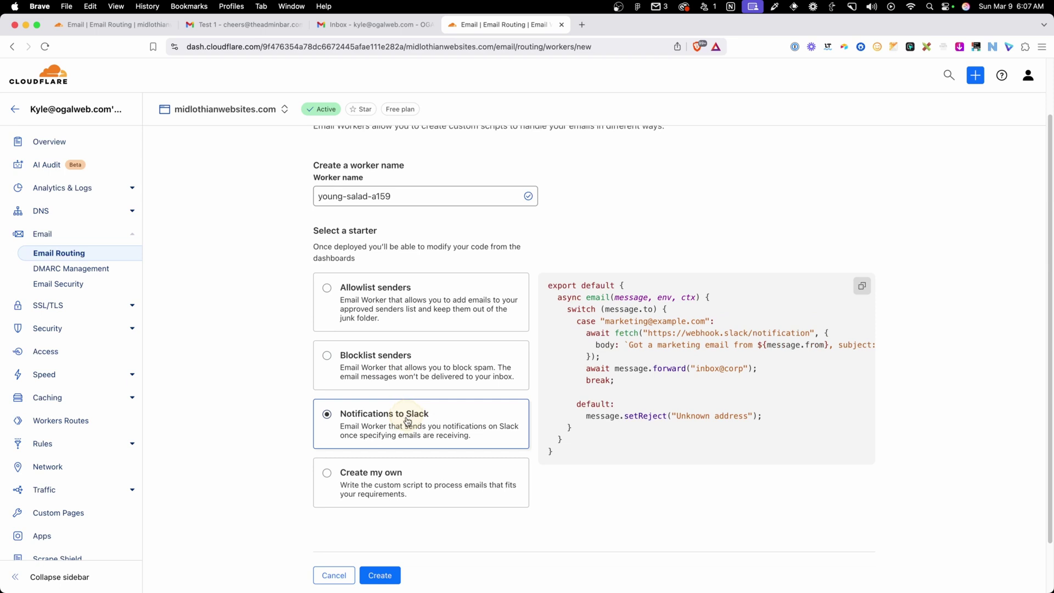
click(393, 487)
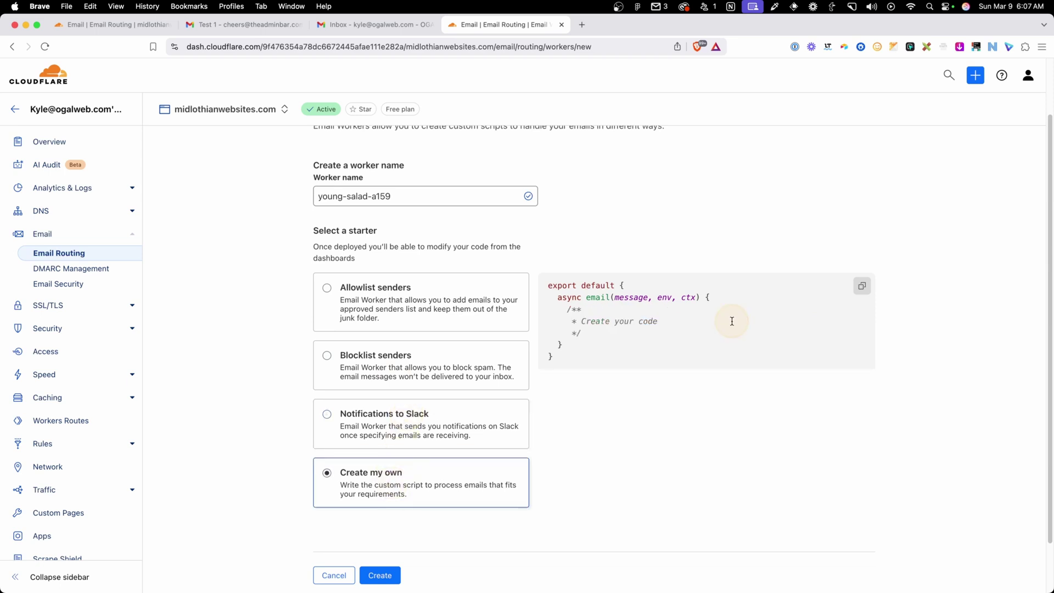
scroll(731, 321, up, 2)
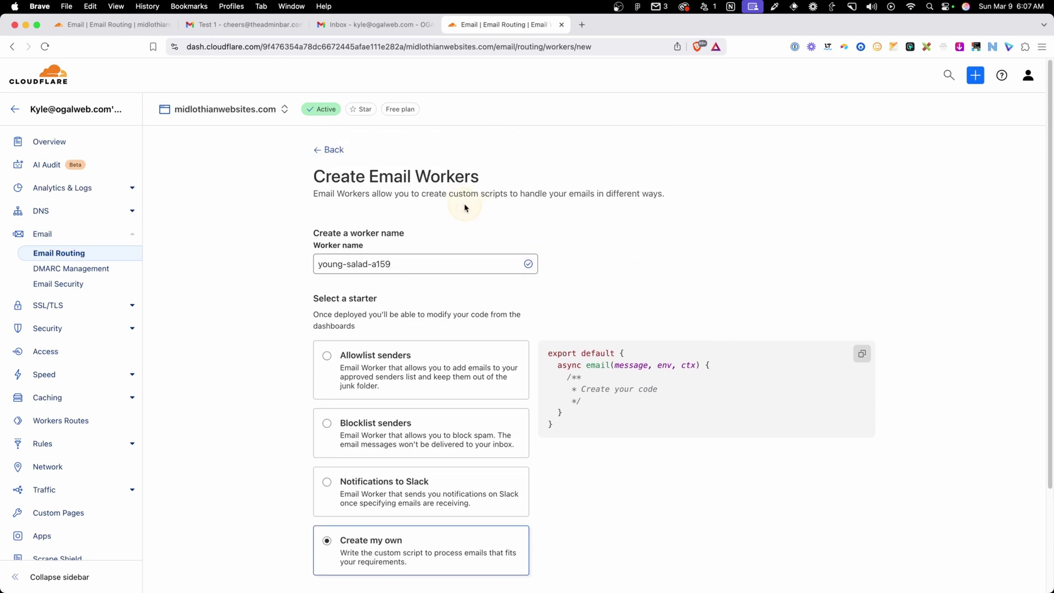
click(329, 150)
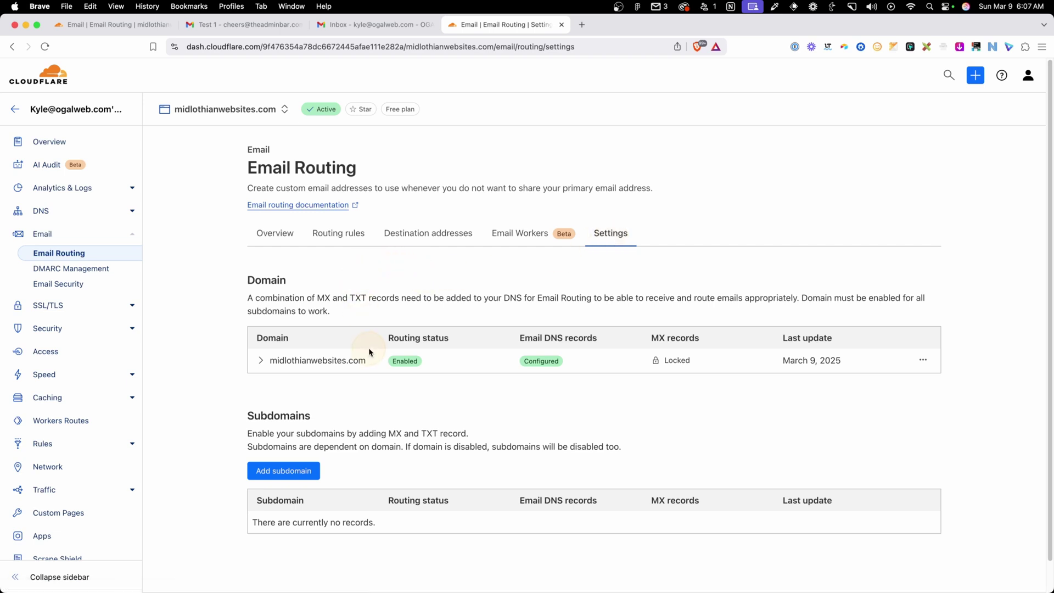
scroll(440, 401, down, 2)
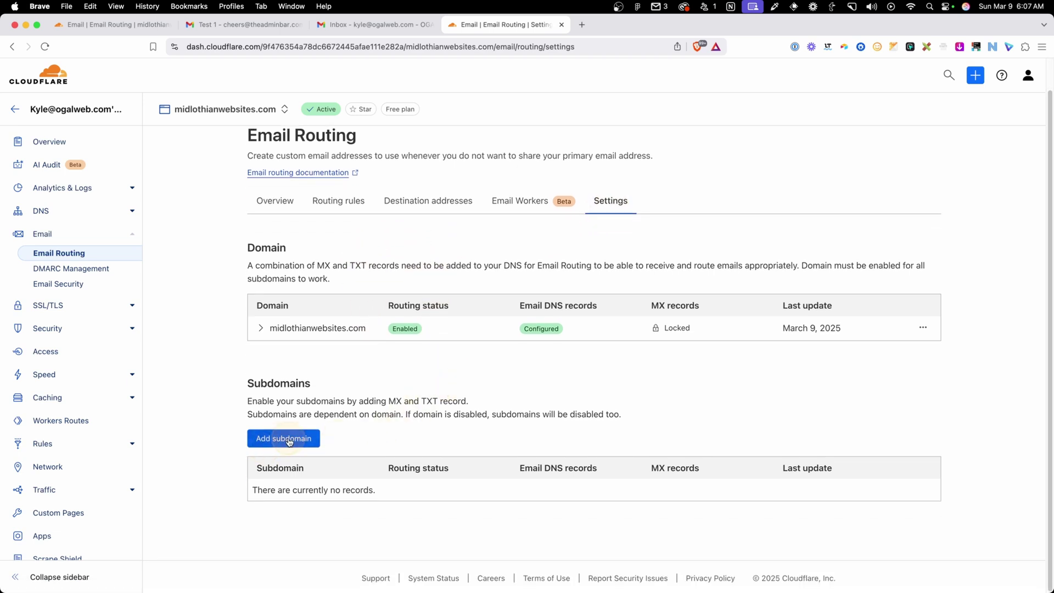